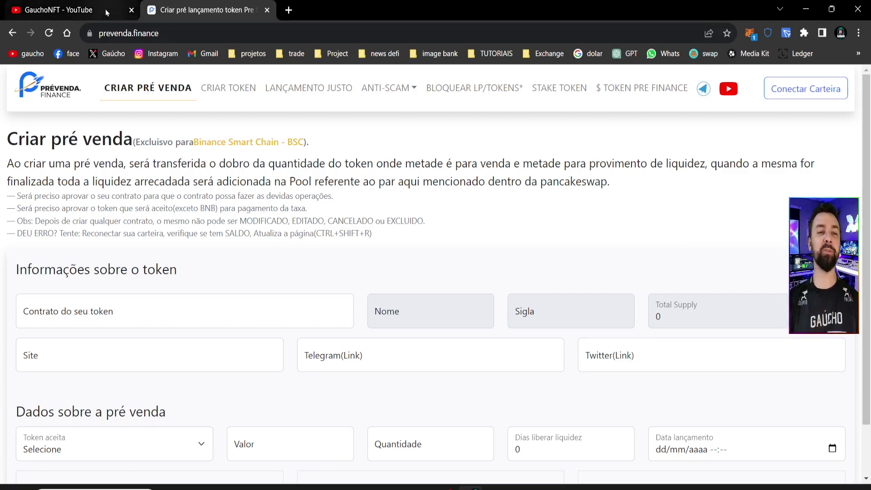
# Step: Look through the token creation, fair launch, Anti-Scam and staking sections of the prevenda.finance site
pyautogui.click(68, 9)
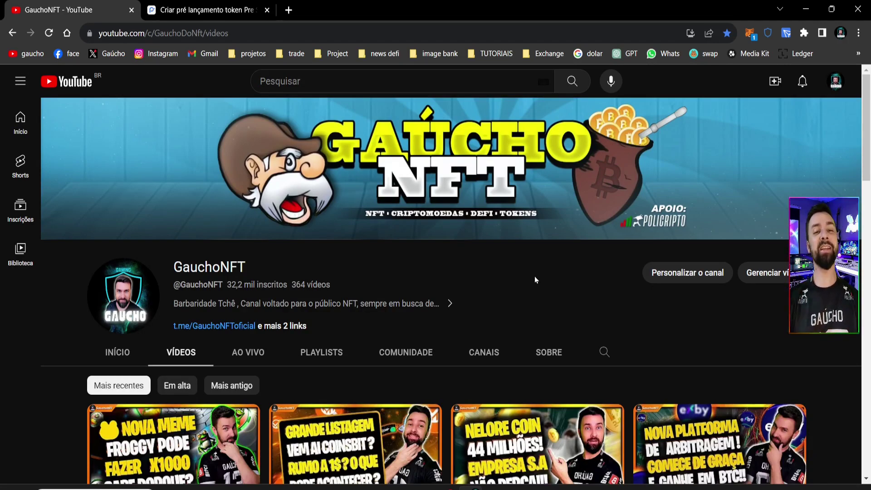
pyautogui.click(227, 9)
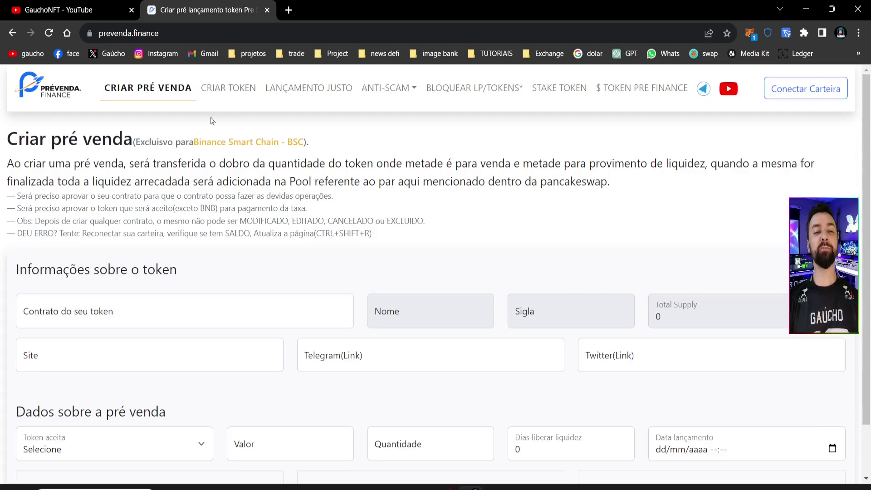
pyautogui.click(229, 89)
pyautogui.click(324, 96)
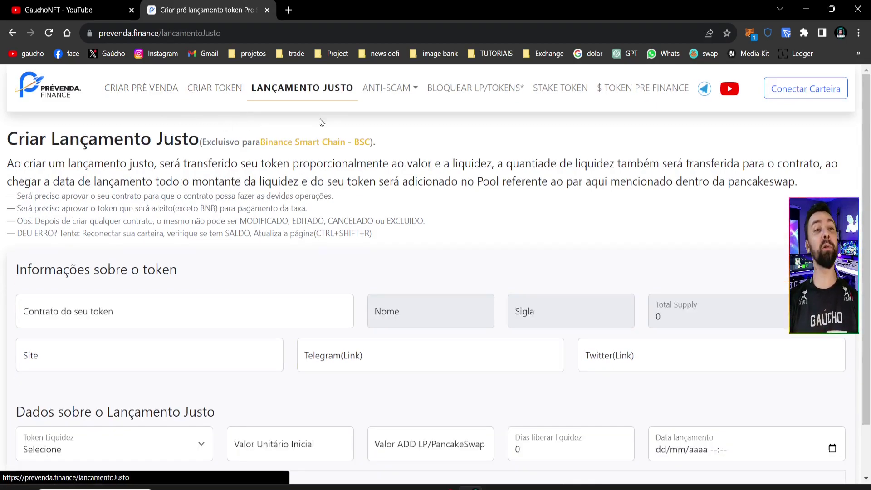
pyautogui.click(415, 88)
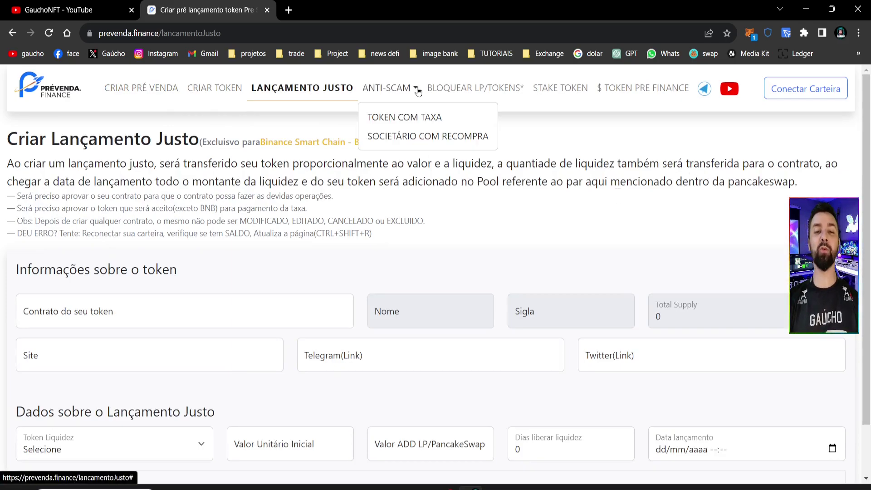
pyautogui.click(560, 88)
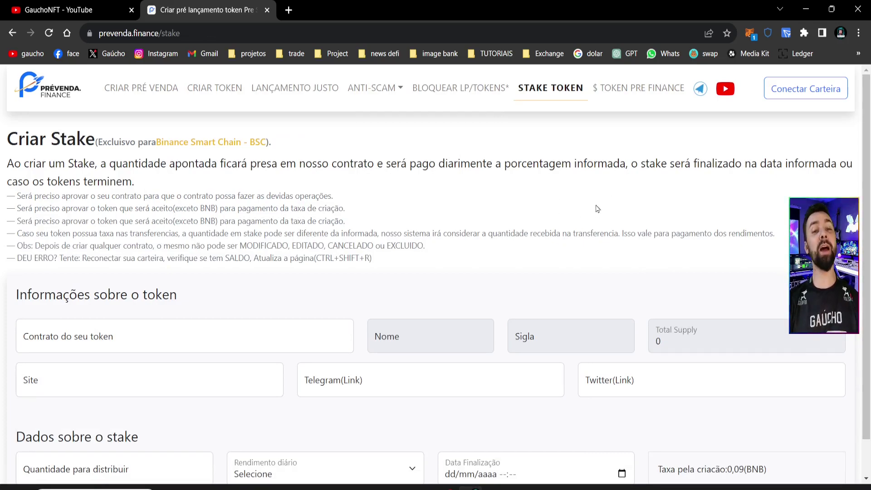
pyautogui.click(146, 92)
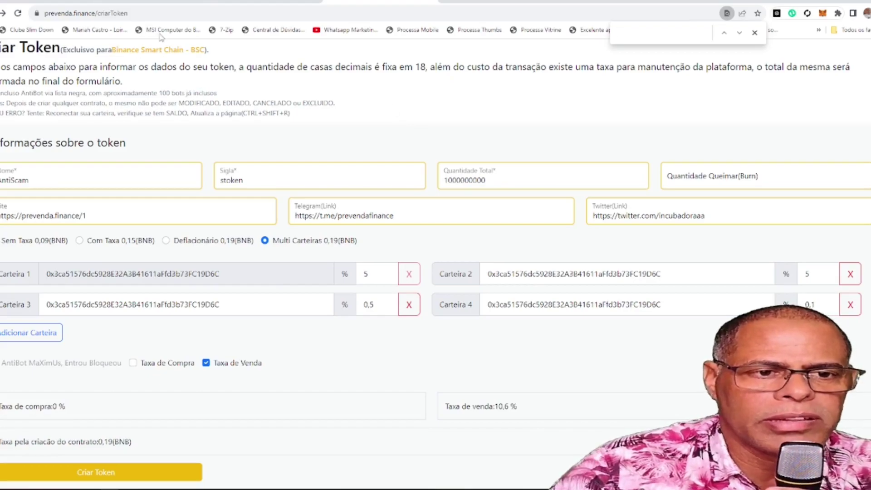
# Step: Review the token creation form's details, wallet percentages and purchase and sale fee options
pyautogui.click(160, 13)
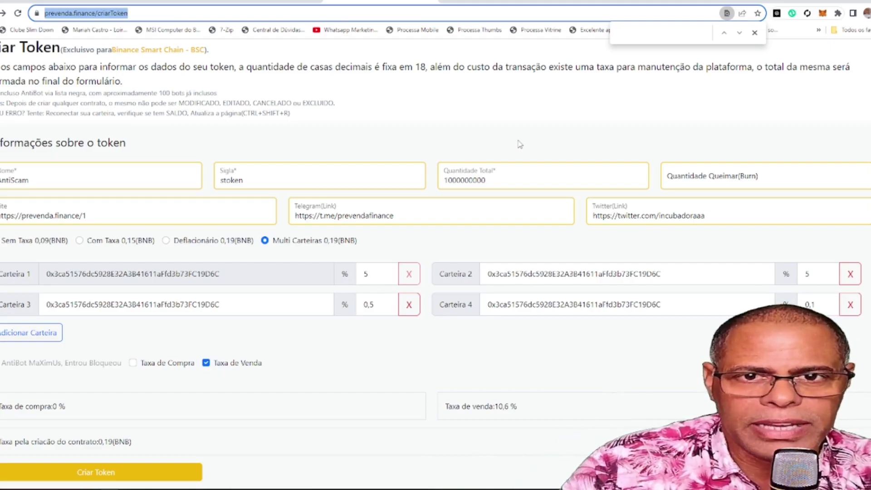
pyautogui.scroll(1, 279, 69)
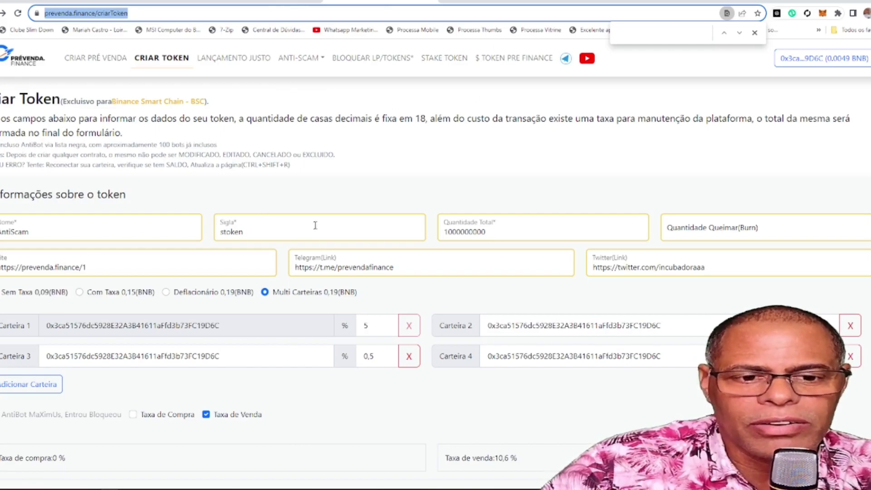
pyautogui.scroll(-1, 320, 204)
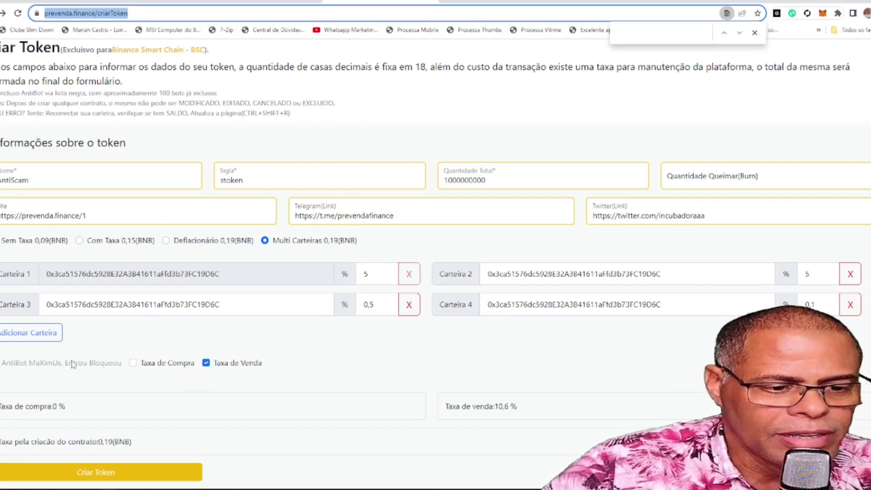
pyautogui.click(132, 363)
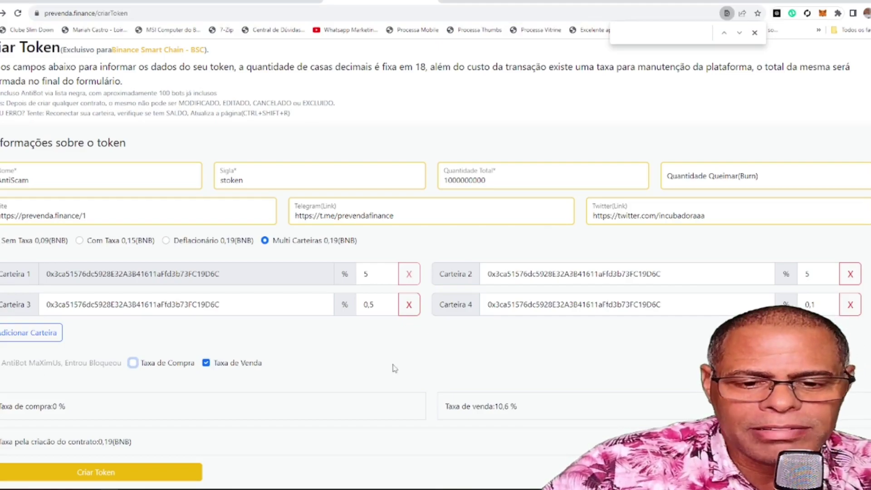
# Step: Add four empty wallet rows, Carteira 5 to Carteira 8, to the multi-wallet token
pyautogui.click(28, 333)
pyautogui.click(487, 341)
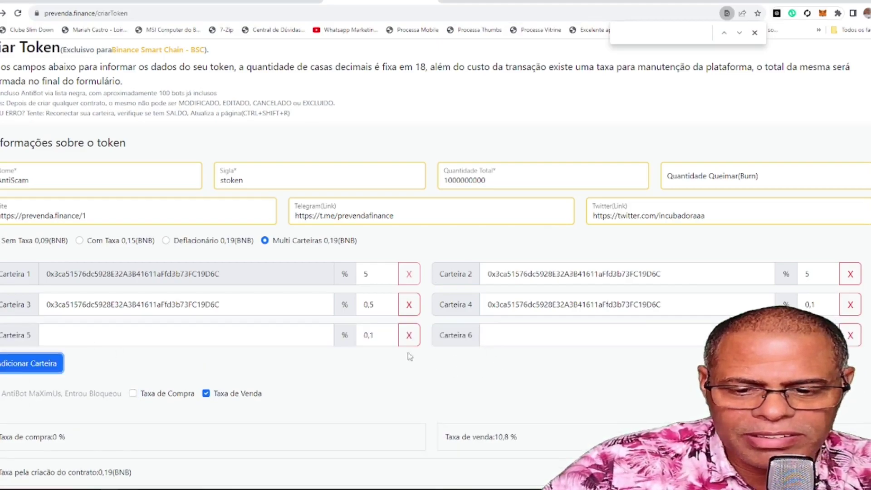
pyautogui.click(43, 366)
pyautogui.click(486, 365)
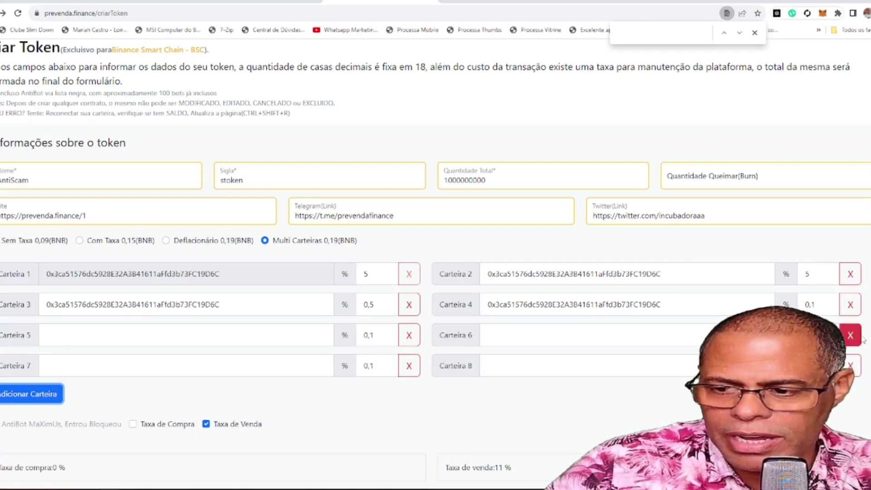
# Step: Set the percentage of Carteira 4 to 3 and of Carteira 3 to 2
pyautogui.doubleClick(828, 312)
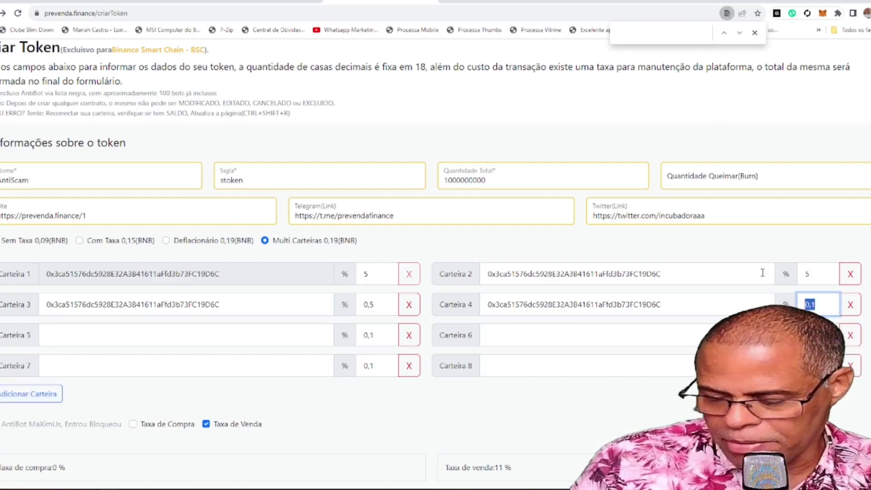
pyautogui.write('3')
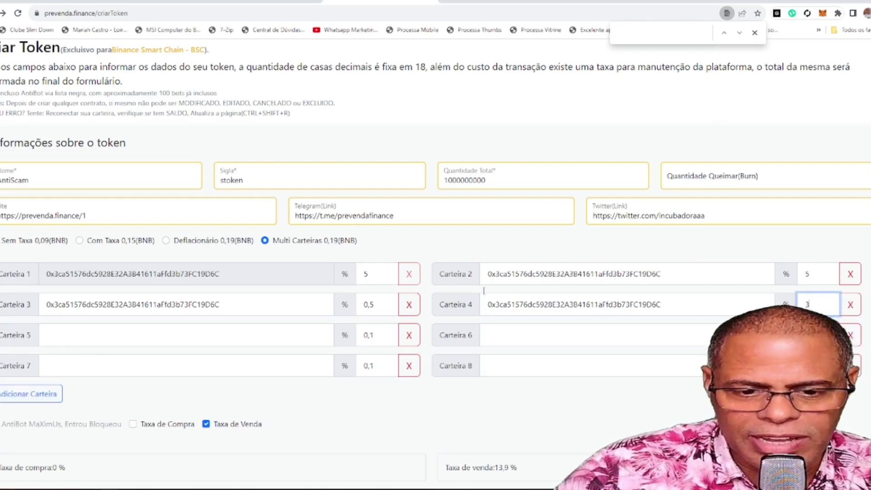
pyautogui.doubleClick(371, 305)
pyautogui.write('2')
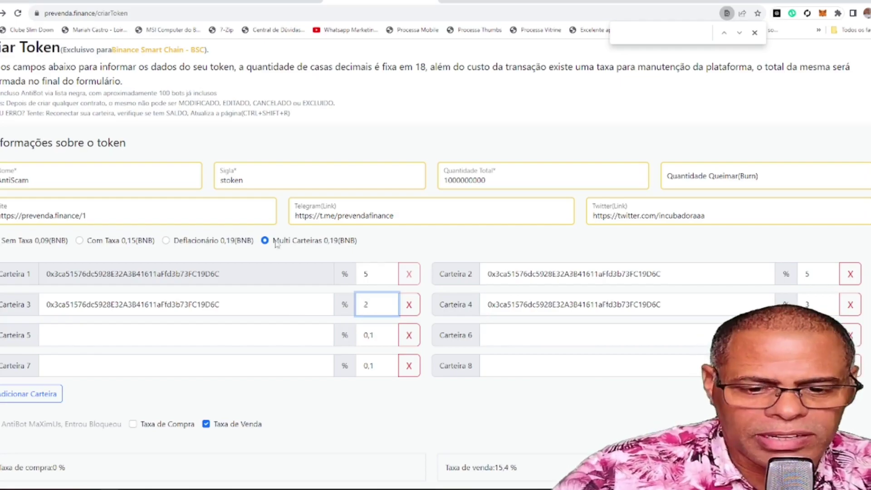
# Step: Remove the empty wallet rows Carteira 5 to Carteira 8
pyautogui.click(410, 367)
pyautogui.click(410, 367)
pyautogui.click(409, 336)
pyautogui.click(409, 336)
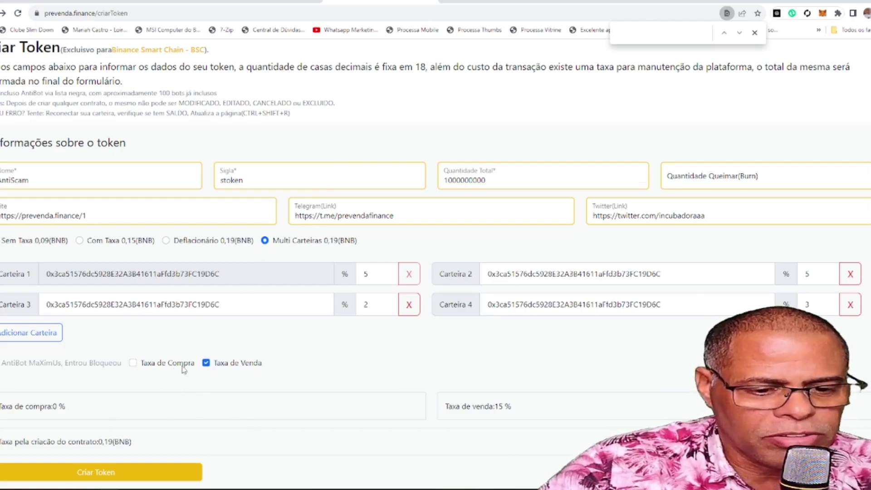
# Step: Check the resulting fee totals and enable Taxa de Compra alongside the sale fee
pyautogui.moveTo(541, 412); pyautogui.dragTo(460, 410)
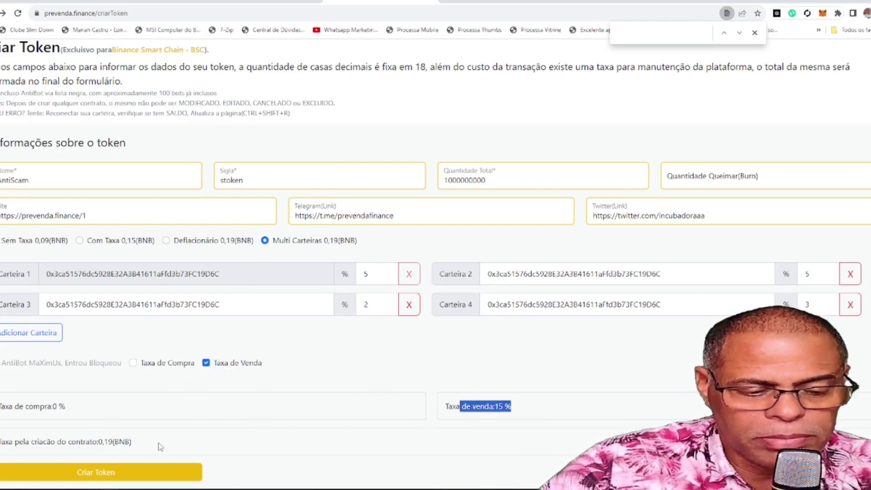
pyautogui.moveTo(112, 412); pyautogui.dragTo(31, 411)
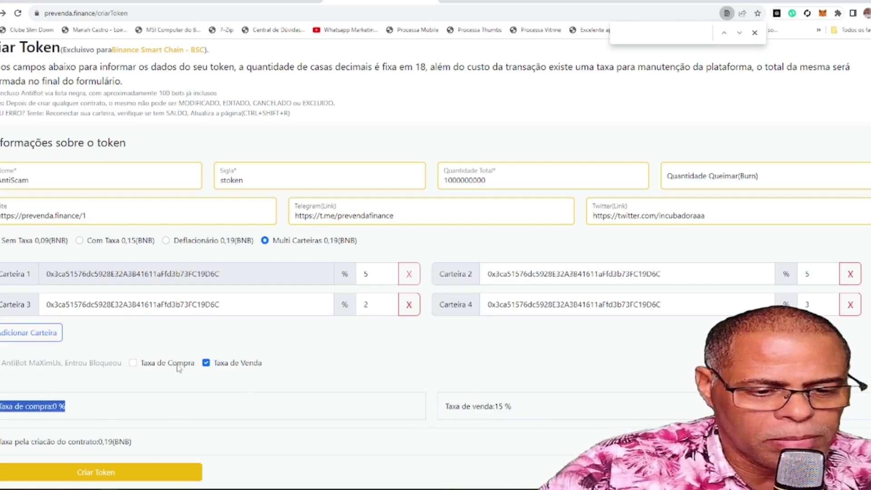
pyautogui.click(133, 362)
pyautogui.tripleClick(48, 407)
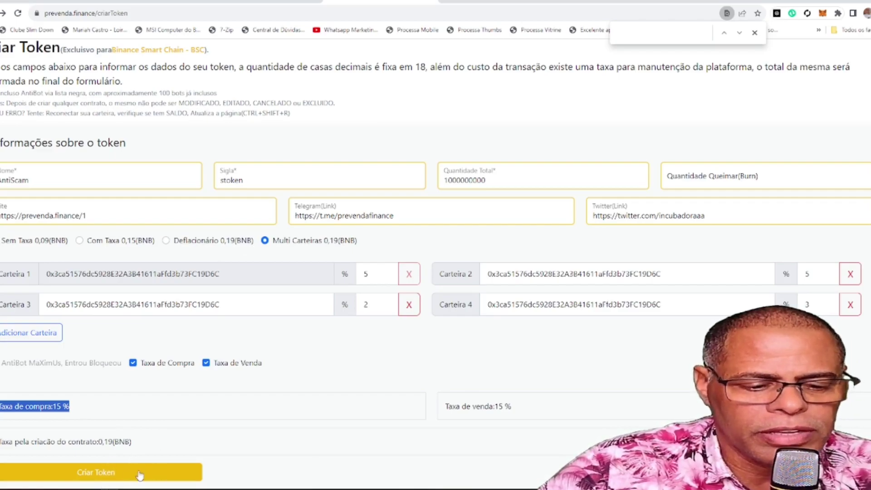
pyautogui.click(474, 136)
# Step: Examine the NEWETH token's wallet percentages, ownership transfer field and fee exemption wallet on its verified token page
pyautogui.scroll(1, 475, 136)
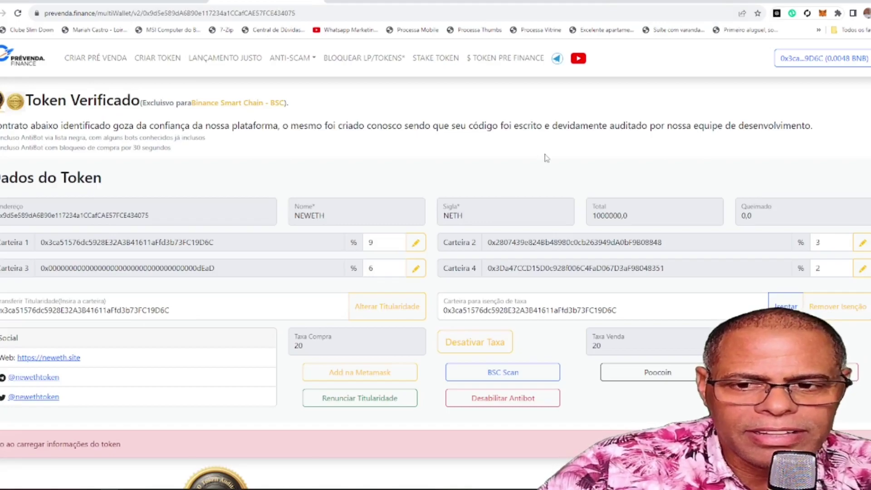
pyautogui.doubleClick(388, 240)
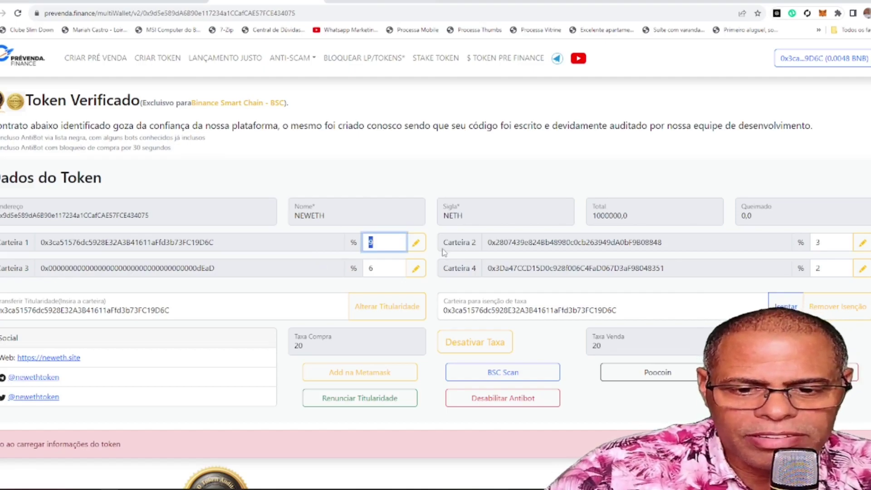
pyautogui.click(278, 308)
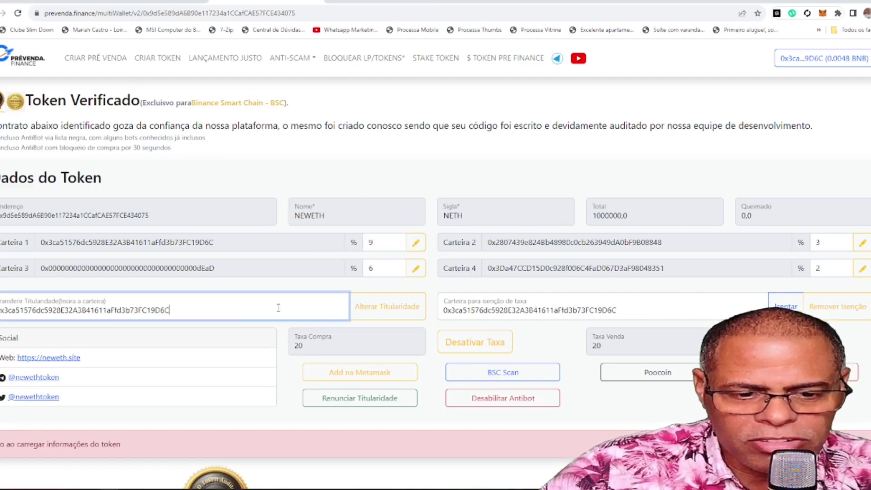
pyautogui.click(644, 309)
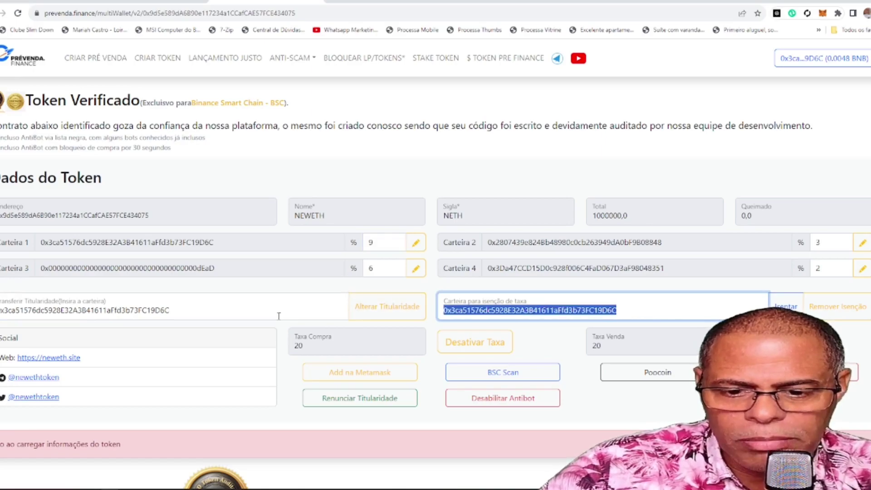
pyautogui.doubleClick(653, 317)
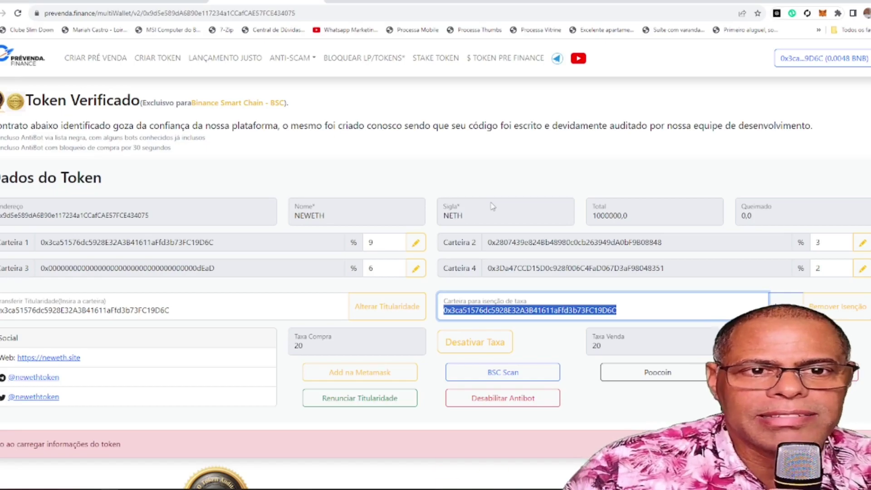
pyautogui.click(599, 148)
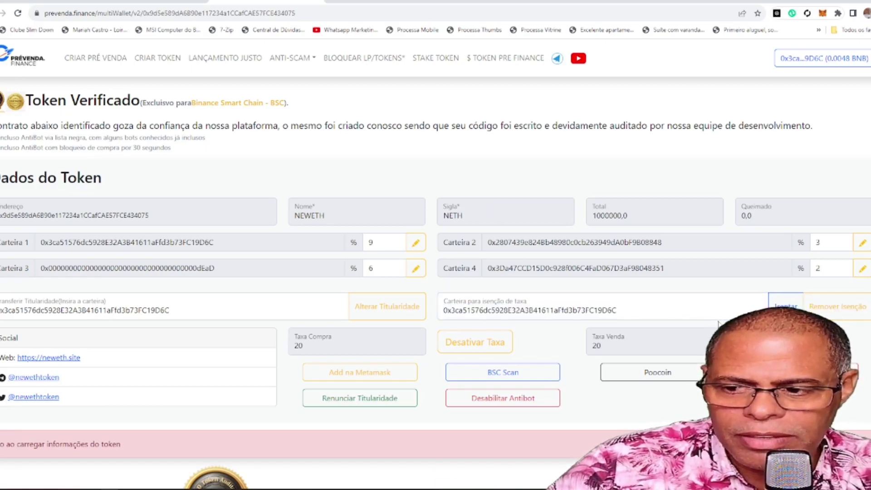
pyautogui.moveTo(621, 310); pyautogui.dragTo(443, 310)
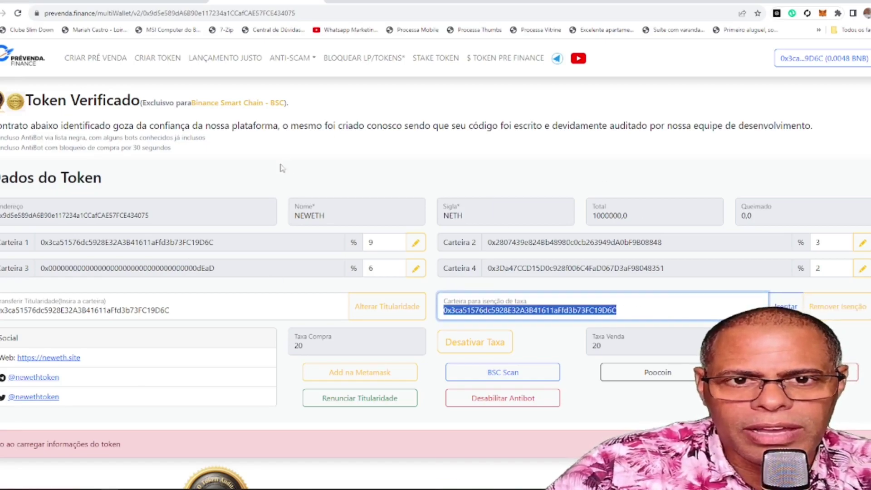
pyautogui.click(634, 122)
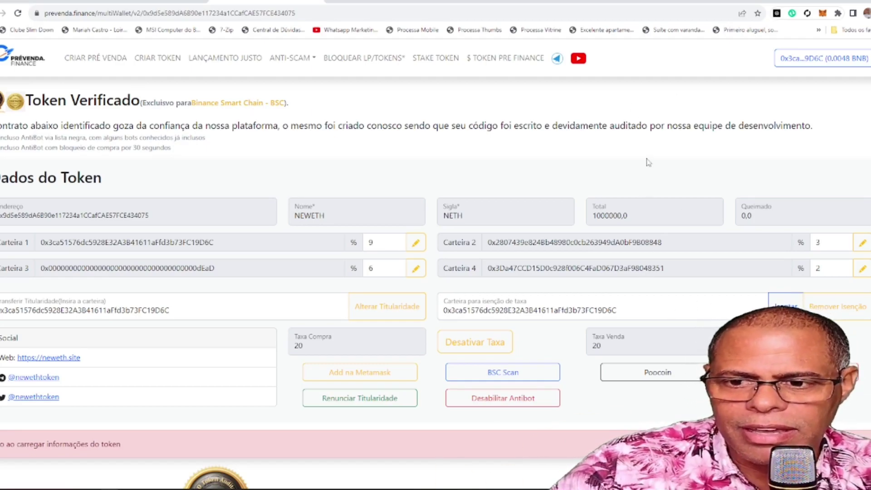
# Step: Examine the NEWETH token page's fee deactivation, antibot, ownership and BSC Scan options, audit seals and page address
pyautogui.scroll(-1, 648, 163)
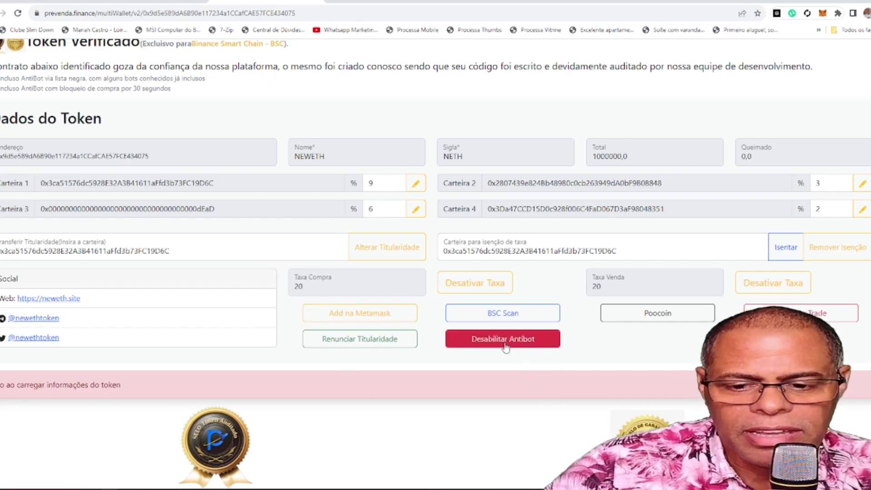
pyautogui.scroll(1, 448, 102)
pyautogui.scroll(-1, 448, 102)
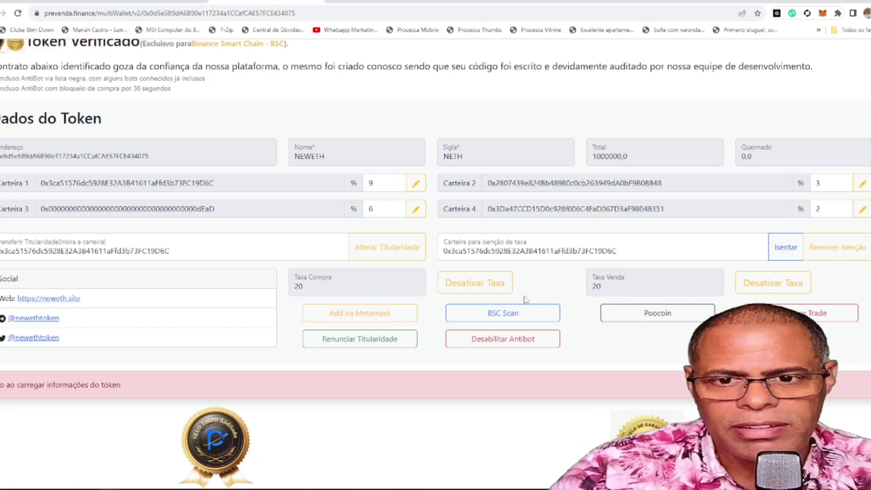
pyautogui.scroll(1, 534, 311)
pyautogui.scroll(-1, 533, 310)
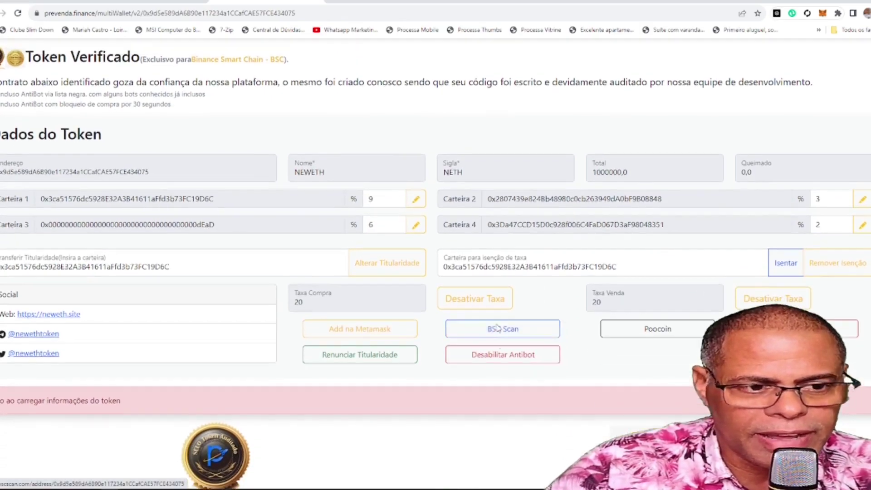
pyautogui.scroll(1, 190, 269)
pyautogui.scroll(-1, 118, 185)
pyautogui.scroll(1, 114, 183)
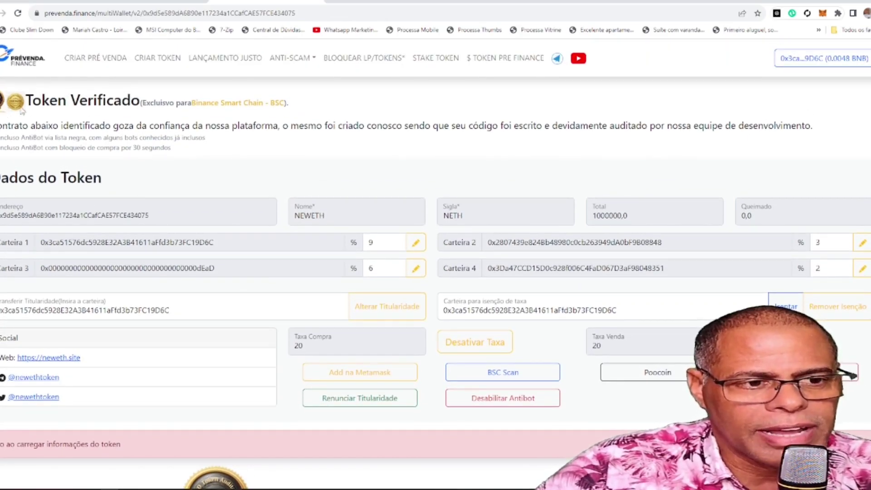
pyautogui.scroll(-1, 436, 263)
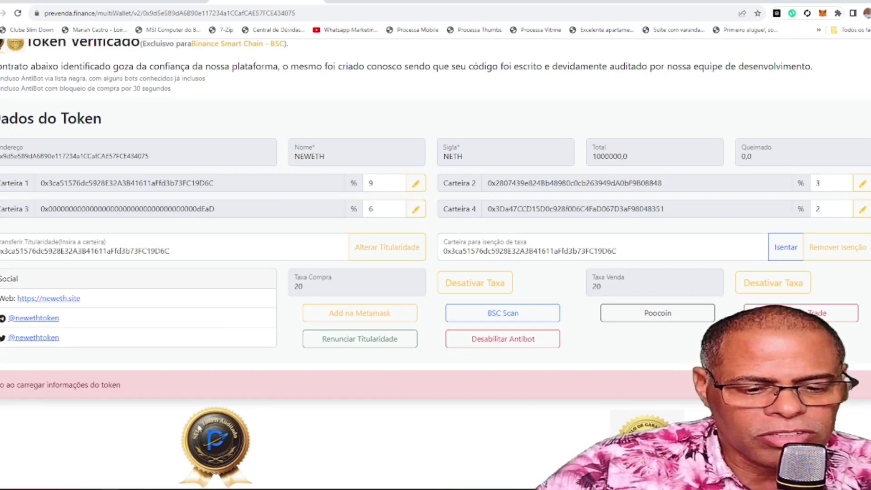
pyautogui.scroll(1, 349, 401)
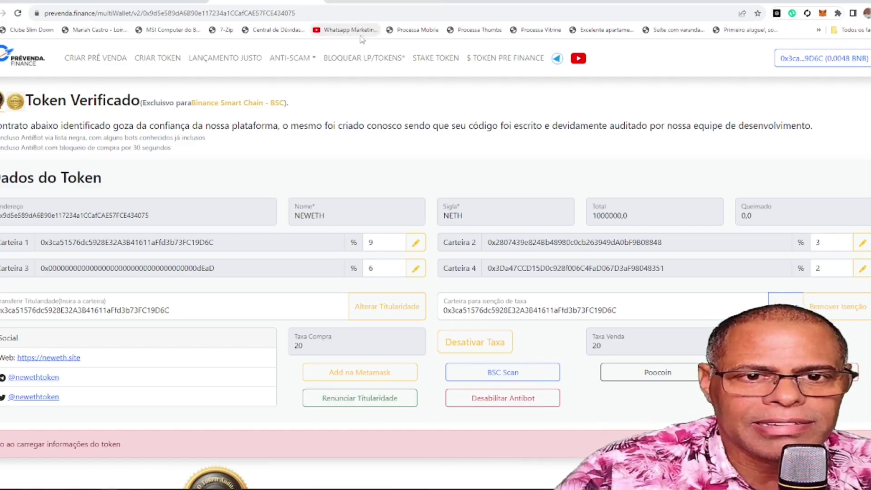
pyautogui.click(354, 11)
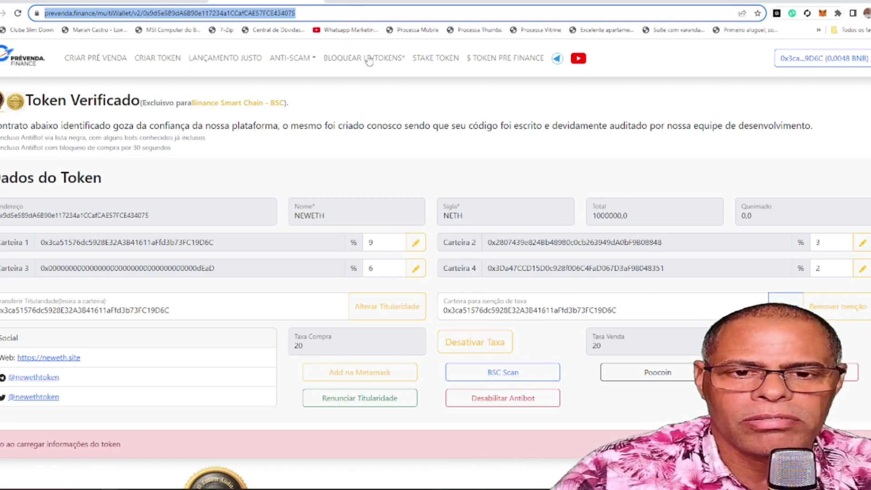
pyautogui.click(472, 114)
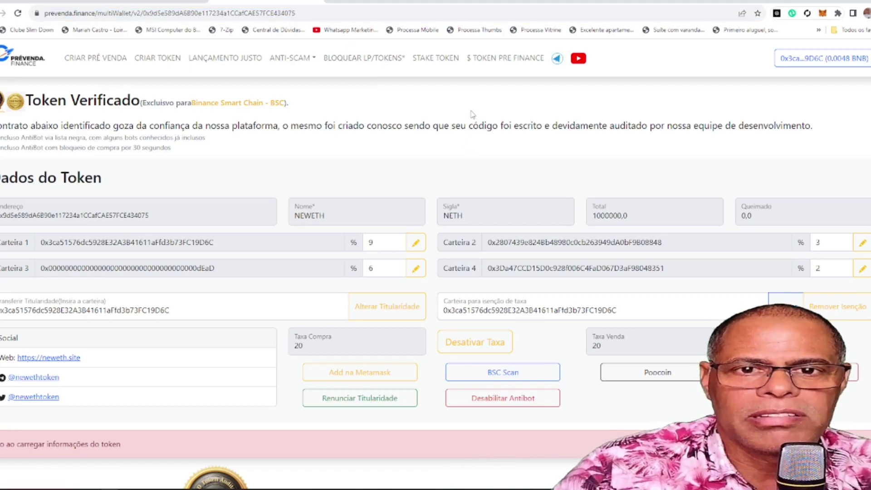